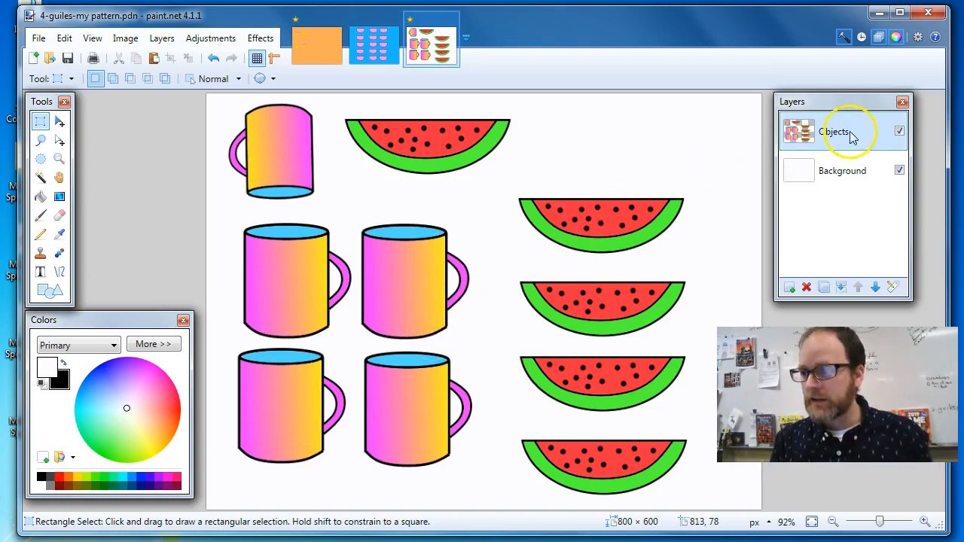
pyautogui.click(900, 131)
pyautogui.click(900, 131)
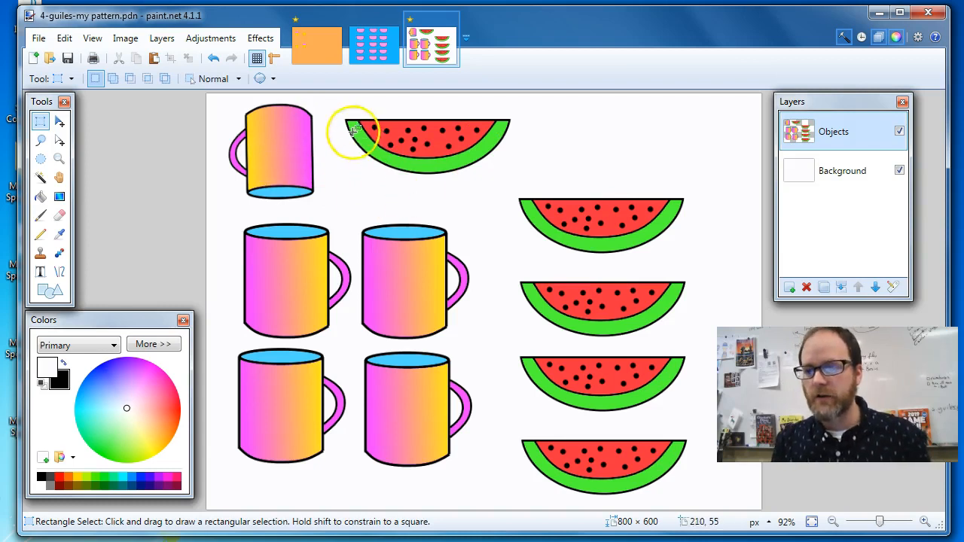
pyautogui.click(40, 141)
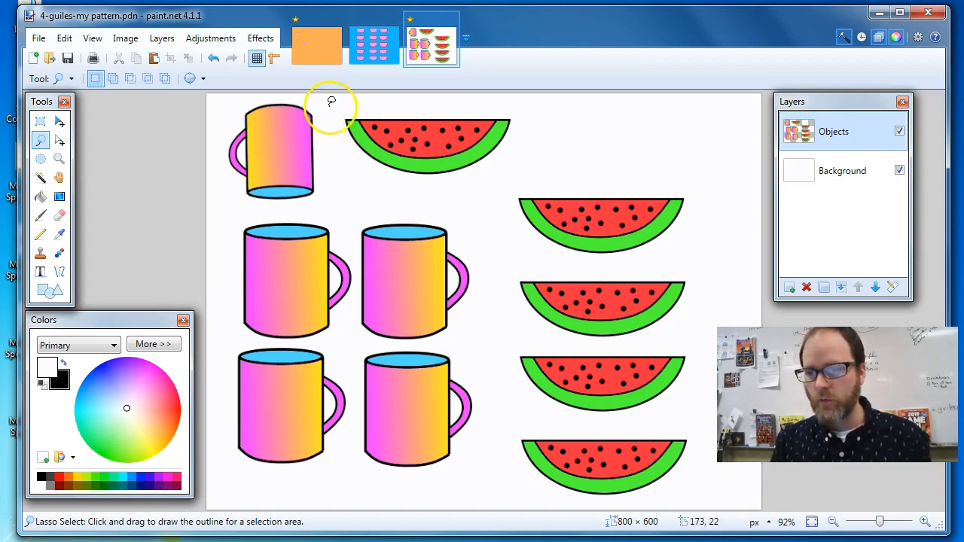
pyautogui.moveTo(333, 108)
pyautogui.mouseDown()
pyautogui.moveTo(333, 176)
pyautogui.moveTo(365, 198)
pyautogui.moveTo(464, 208)
pyautogui.moveTo(496, 348)
pyautogui.moveTo(503, 476)
pyautogui.moveTo(514, 496)
pyautogui.moveTo(658, 515)
pyautogui.moveTo(744, 490)
pyautogui.moveTo(753, 279)
pyautogui.moveTo(737, 110)
pyautogui.mouseUp()
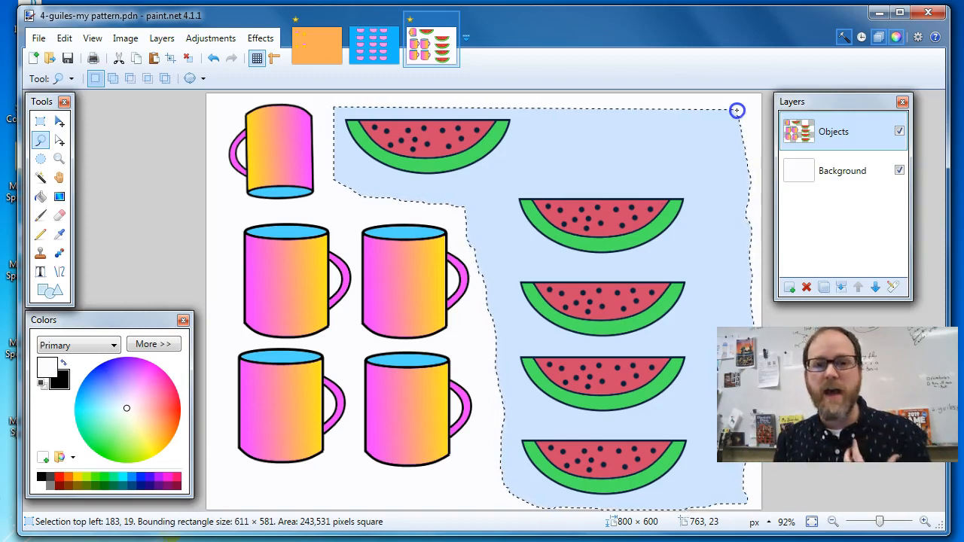
pyautogui.moveTo(737, 111); pyautogui.dragTo(736, 111)
pyautogui.click(609, 144)
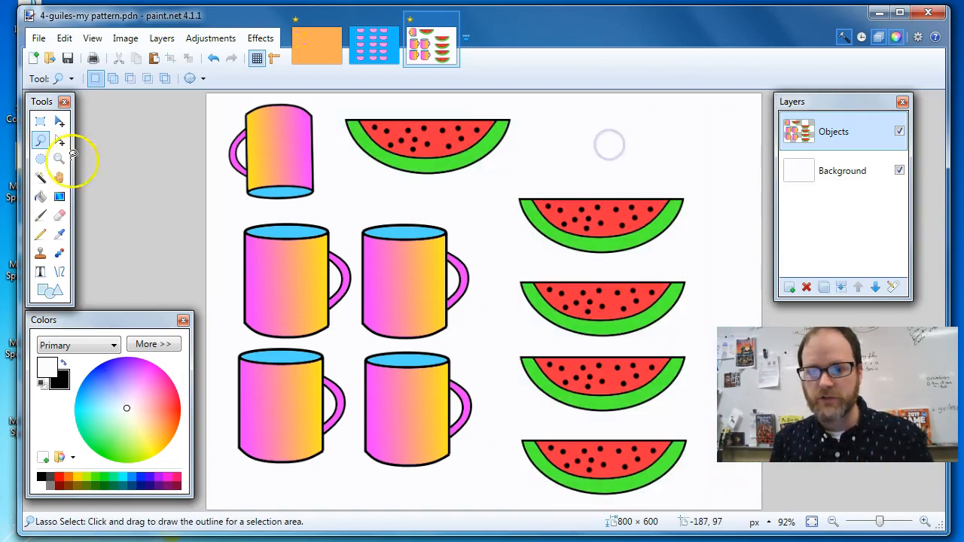
# Step: Cut the watermelon slice beside the upside-down mug from the Objects layer using a rectangular selection of about 260 × 106 pixels
pyautogui.click(45, 133)
pyautogui.click(41, 122)
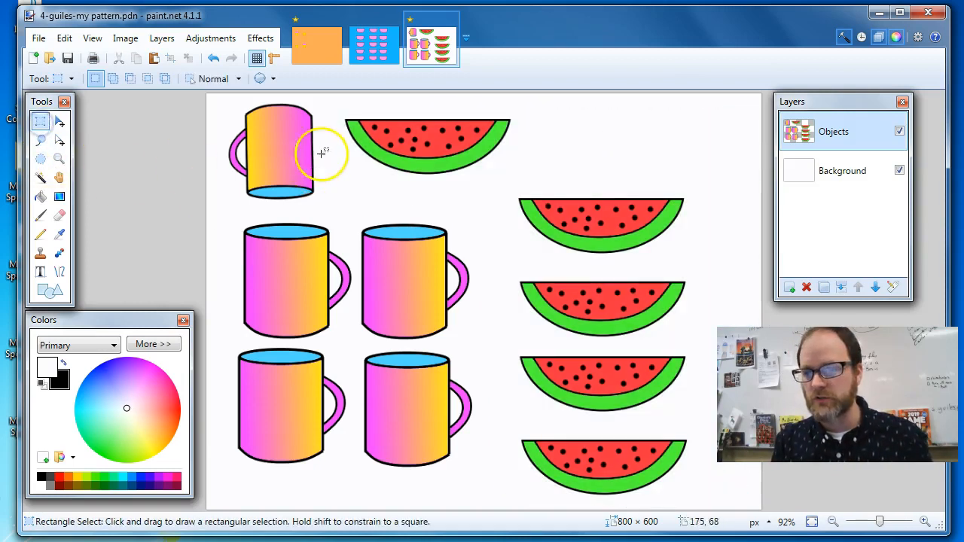
pyautogui.moveTo(338, 108); pyautogui.dragTo(516, 181)
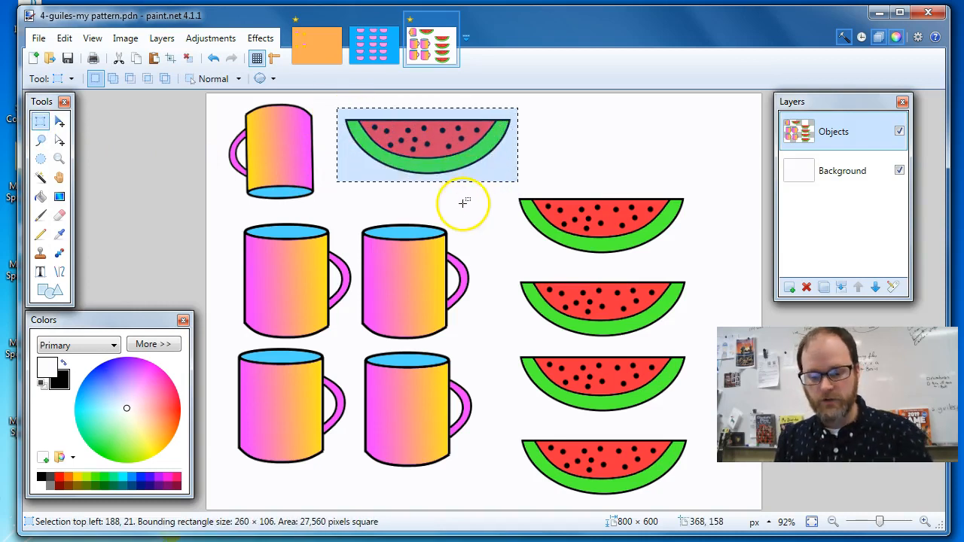
pyautogui.press('Delete')
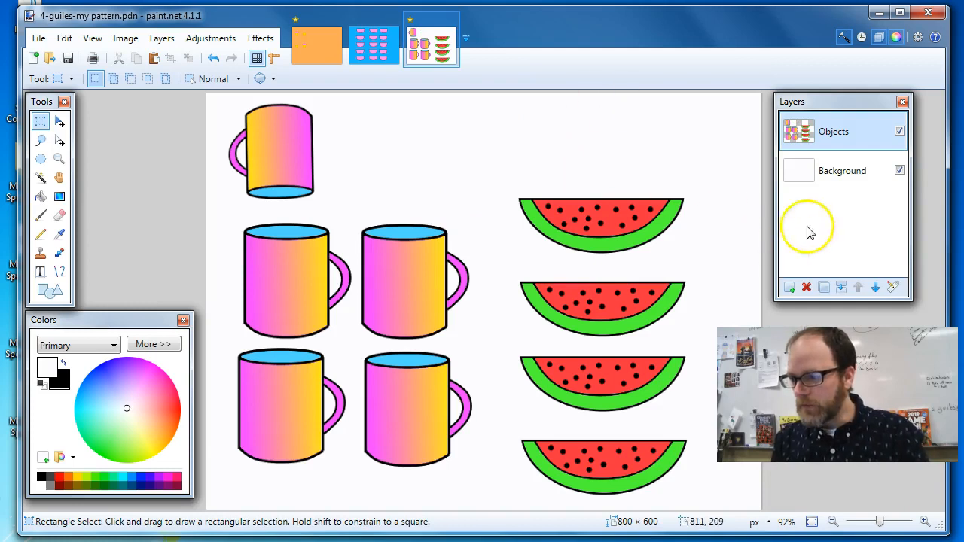
# Step: Add a new layer above Objects and name it "watermelons"
pyautogui.click(787, 288)
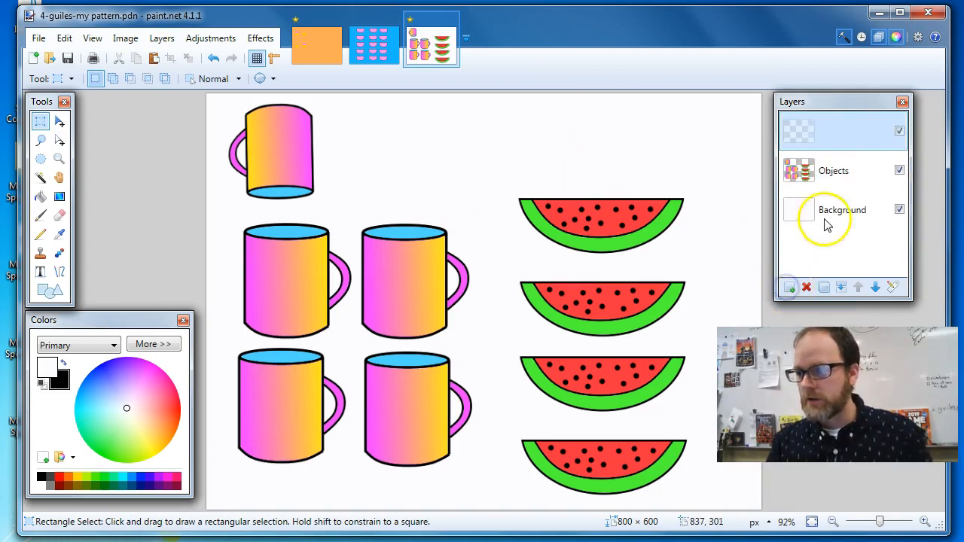
pyautogui.doubleClick(840, 131)
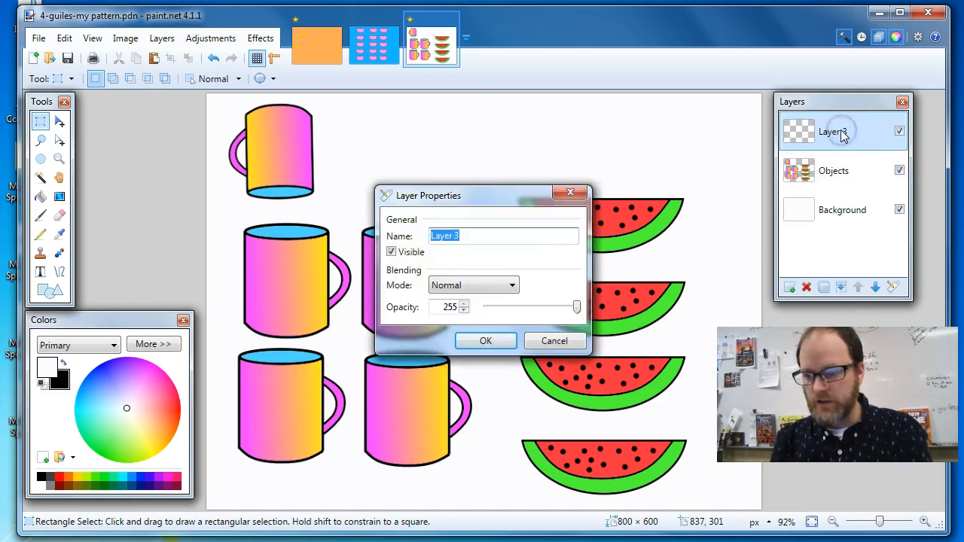
pyautogui.write('watermelons')
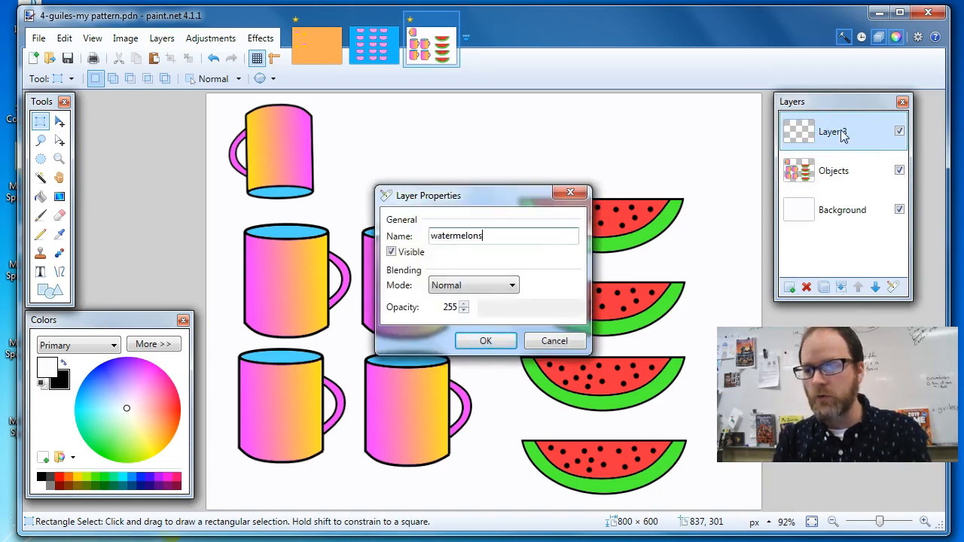
pyautogui.press('Return')
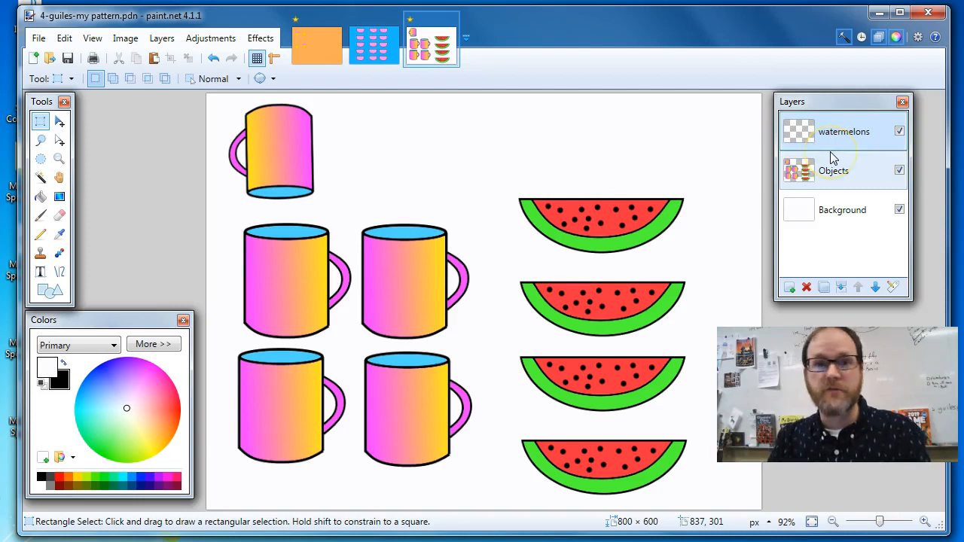
# Step: Paste the cut slice into the watermelons layer, move it above the column of four slices, and deselect it
pyautogui.click(848, 143)
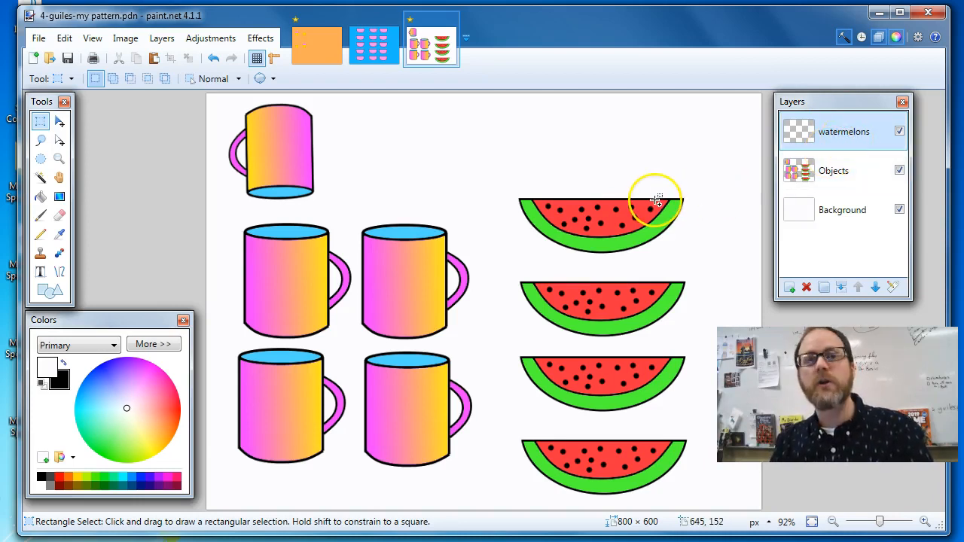
pyautogui.hotkey('ctrl', 'v')
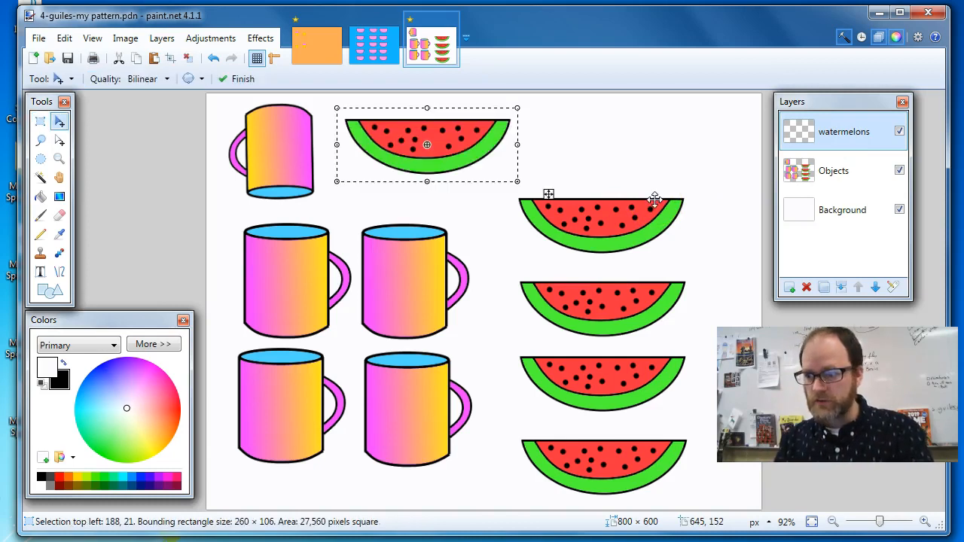
pyautogui.click(899, 131)
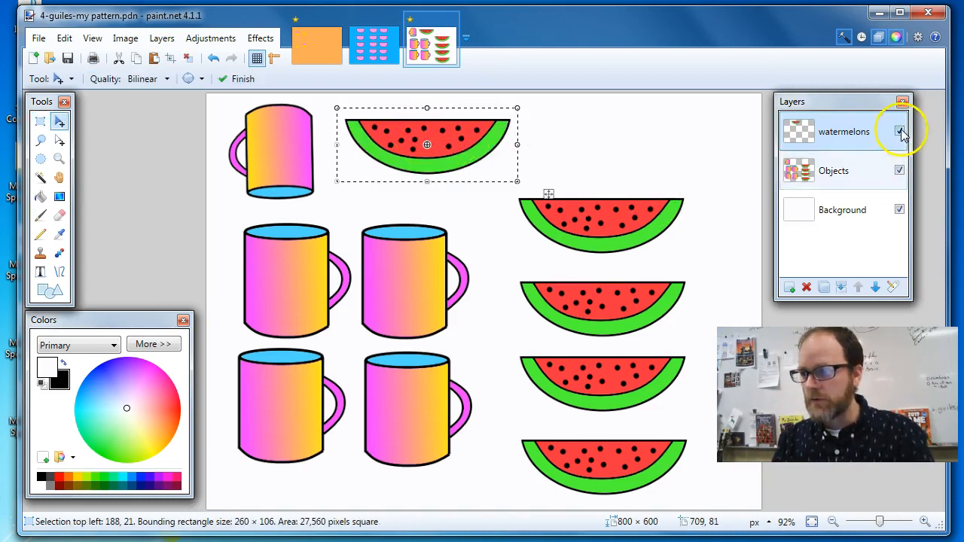
pyautogui.click(899, 131)
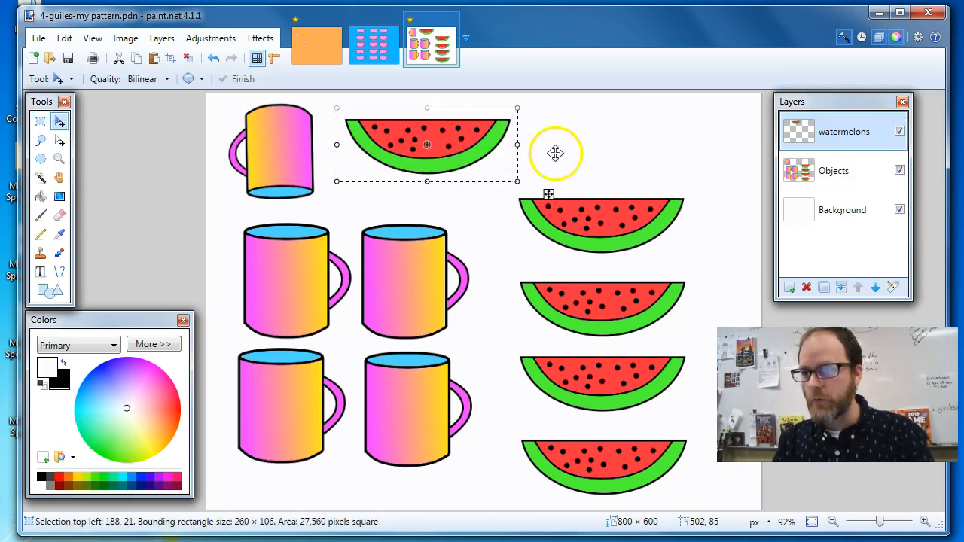
pyautogui.click(582, 155)
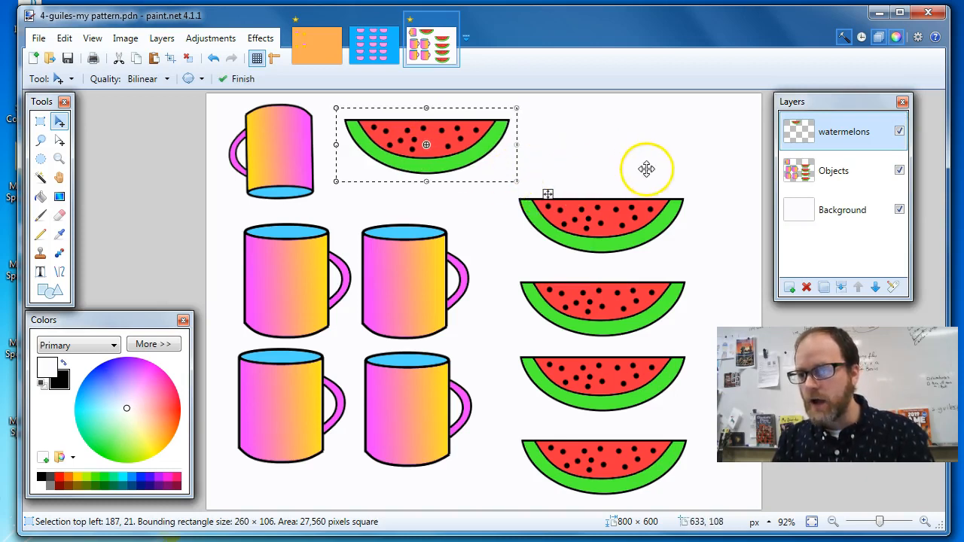
pyautogui.moveTo(459, 153); pyautogui.dragTo(628, 156)
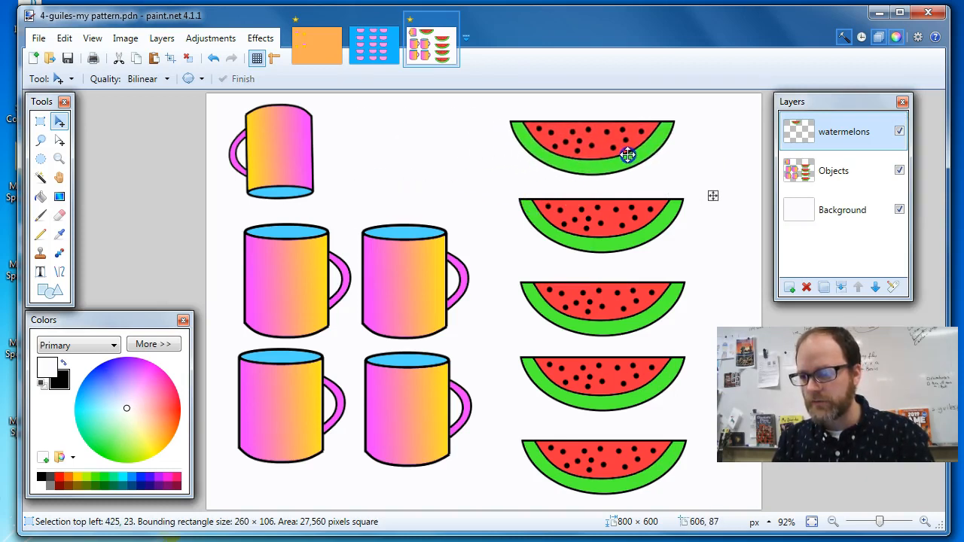
pyautogui.hotkey('ctrl', 'd')
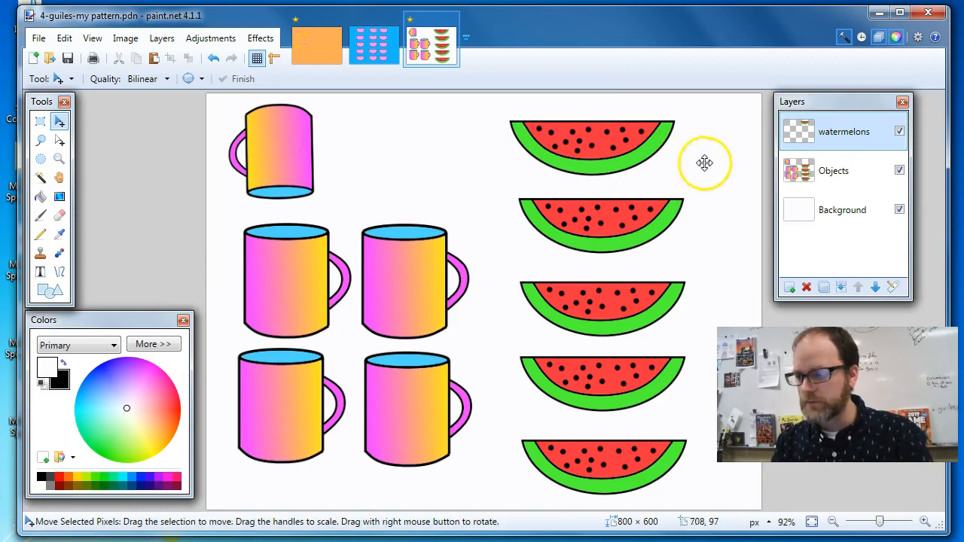
# Step: Cut the column of four watermelon slices from the Objects layer using a rectangular selection of about 284 × 455 pixels
pyautogui.click(839, 173)
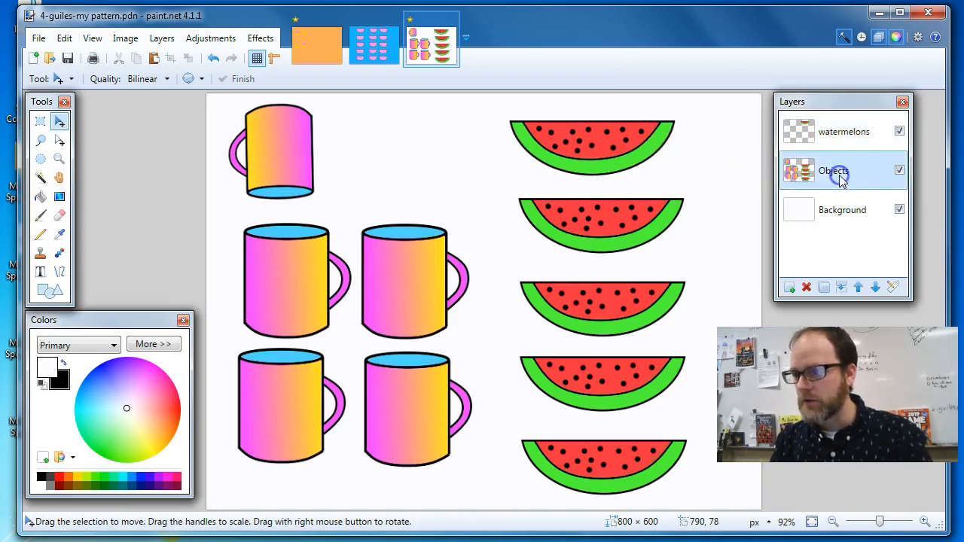
pyautogui.click(899, 171)
pyautogui.click(900, 172)
pyautogui.click(900, 172)
pyautogui.click(899, 172)
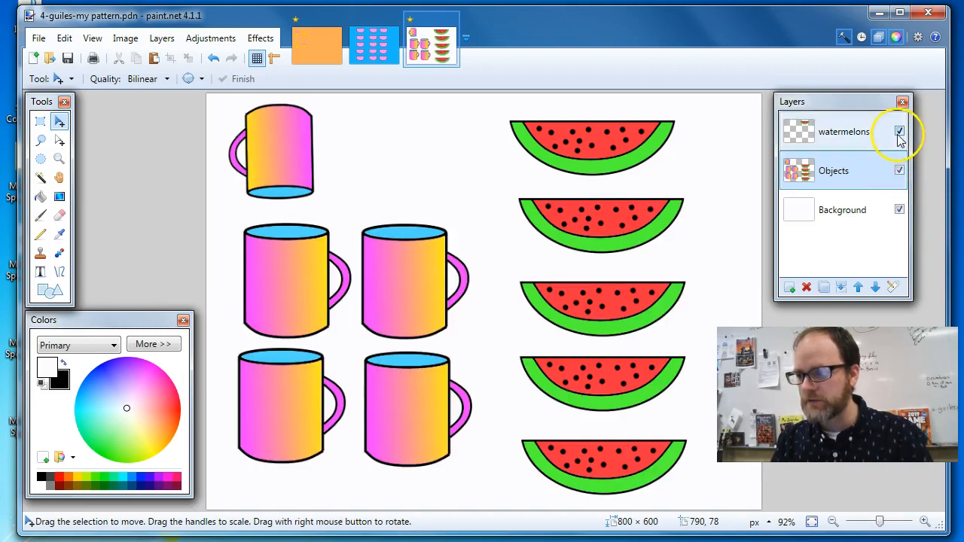
pyautogui.click(899, 171)
pyautogui.click(899, 171)
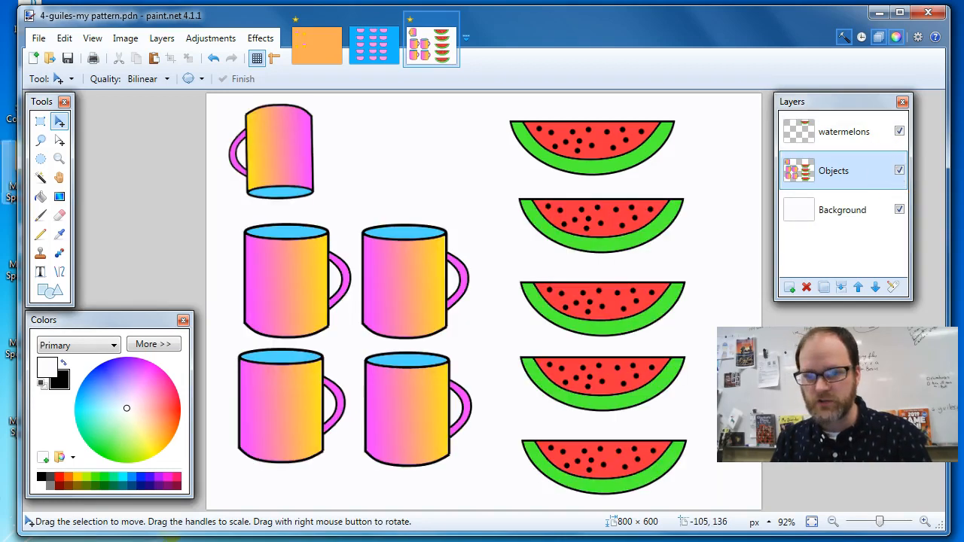
pyautogui.click(41, 121)
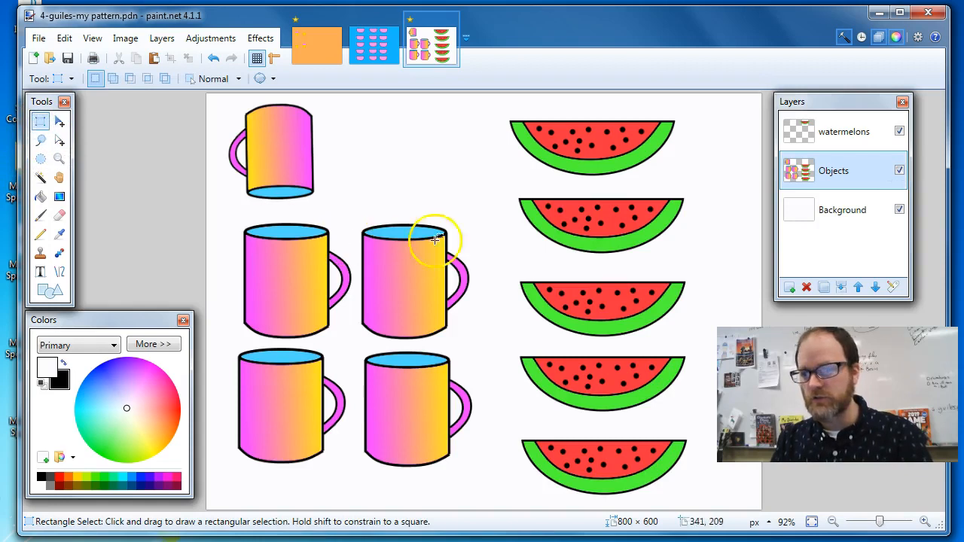
pyautogui.moveTo(499, 188); pyautogui.dragTo(696, 503)
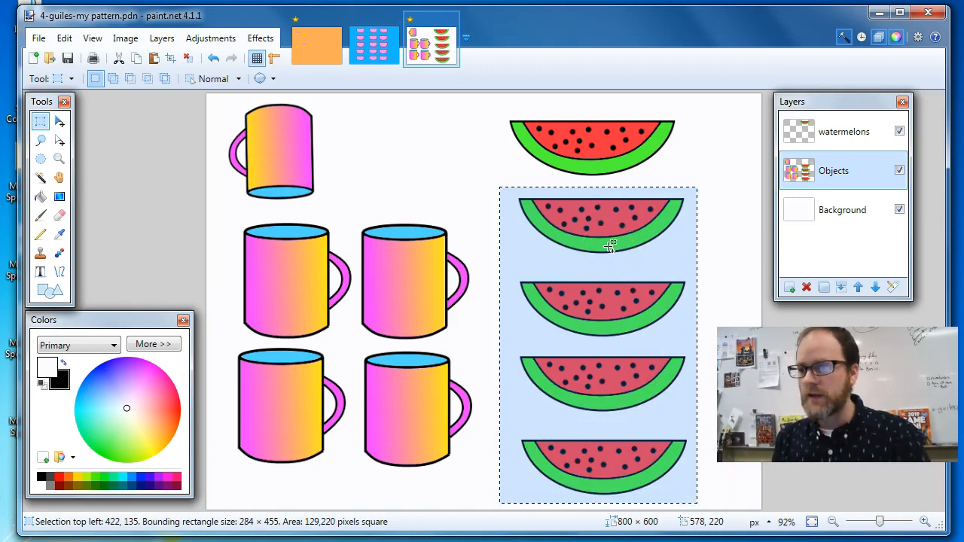
pyautogui.hotkey('ctrl', 'x')
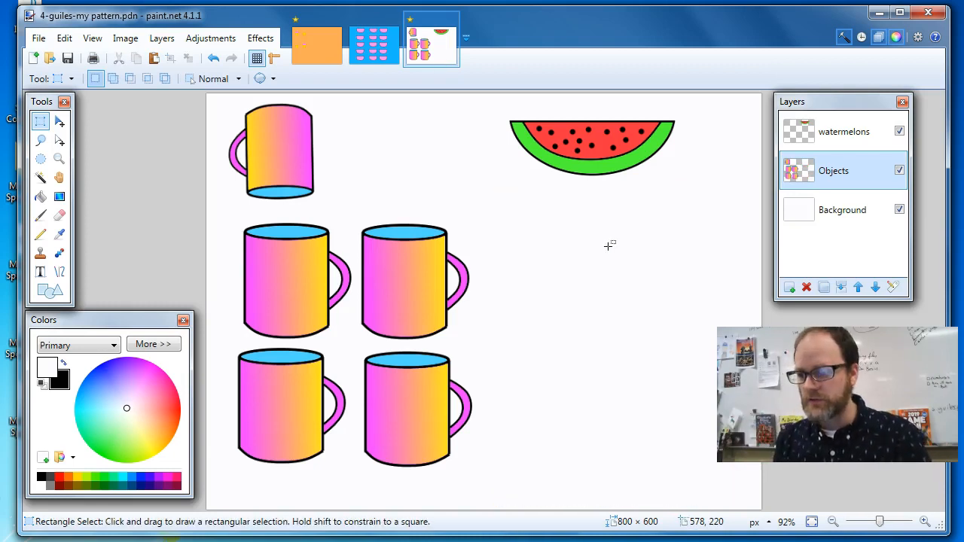
# Step: Toggle the visibility of the Objects layer to check which objects are still on it
pyautogui.click(867, 136)
pyautogui.click(859, 171)
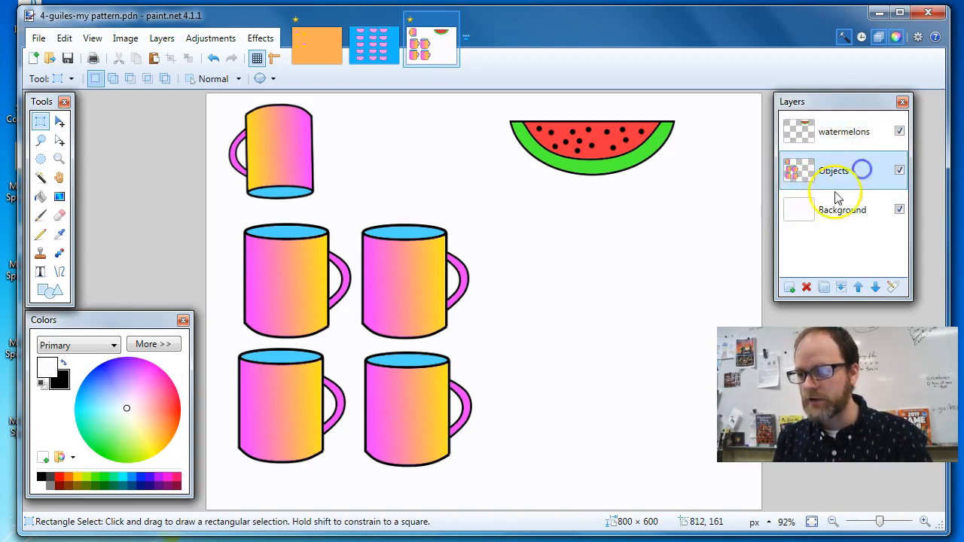
pyautogui.click(903, 170)
pyautogui.click(900, 171)
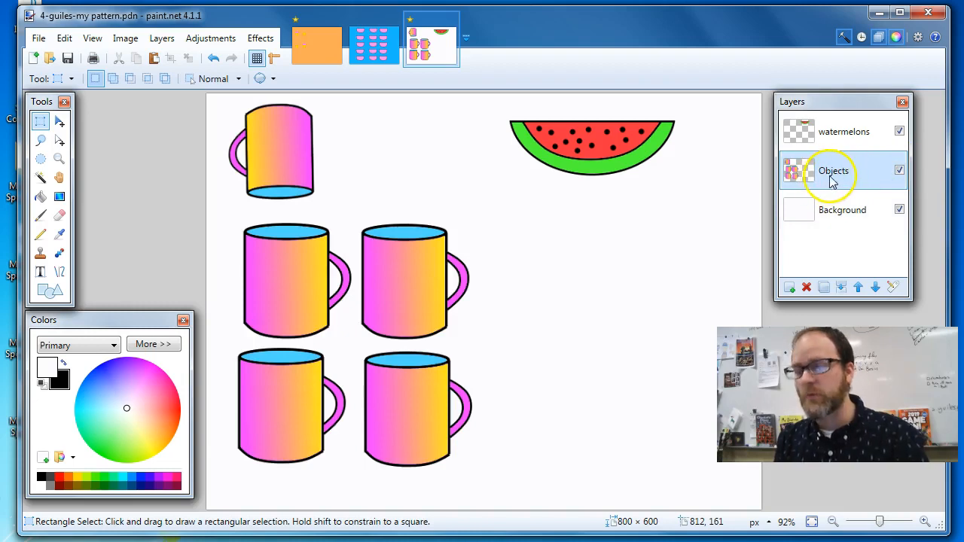
pyautogui.click(898, 171)
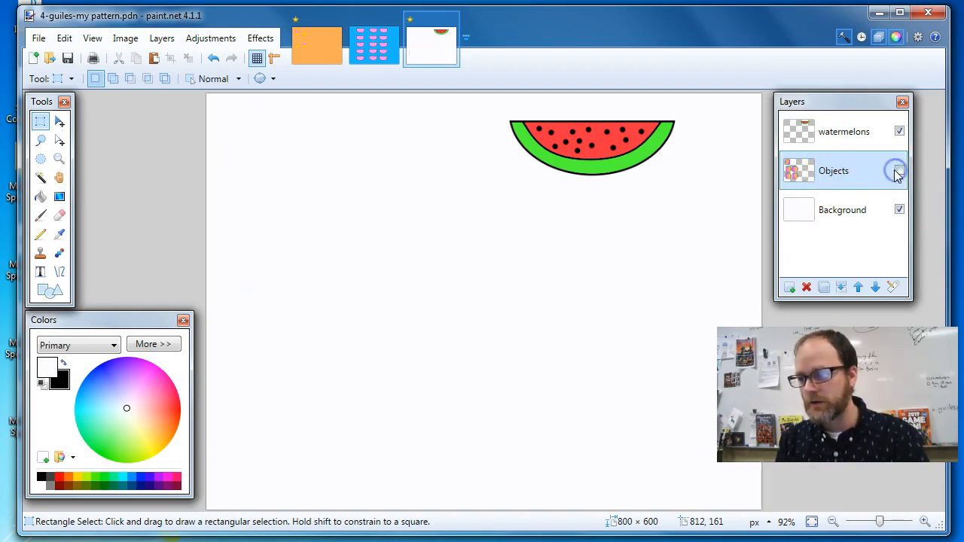
pyautogui.click(899, 172)
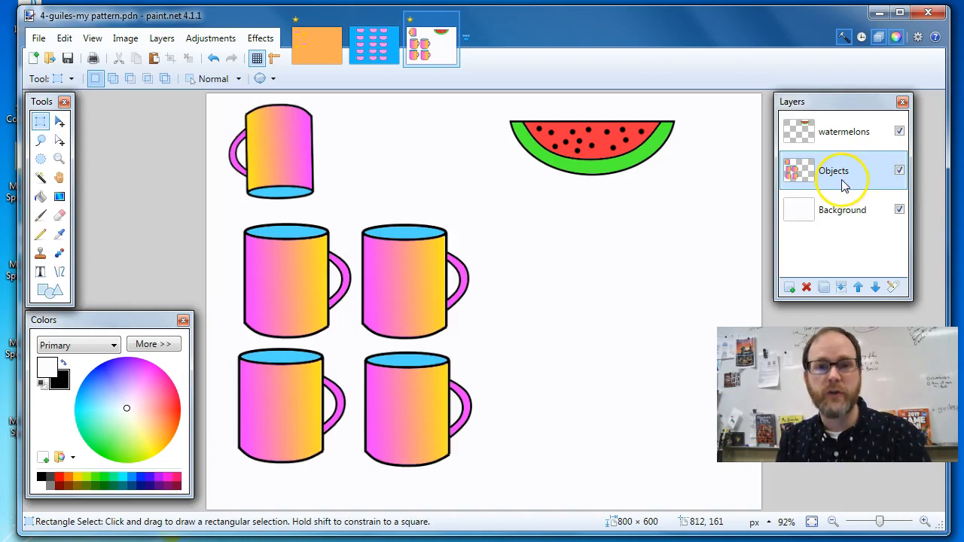
# Step: Paste the four cut slices into the watermelons layer and toggle that layer's visibility to check its contents
pyautogui.click(842, 136)
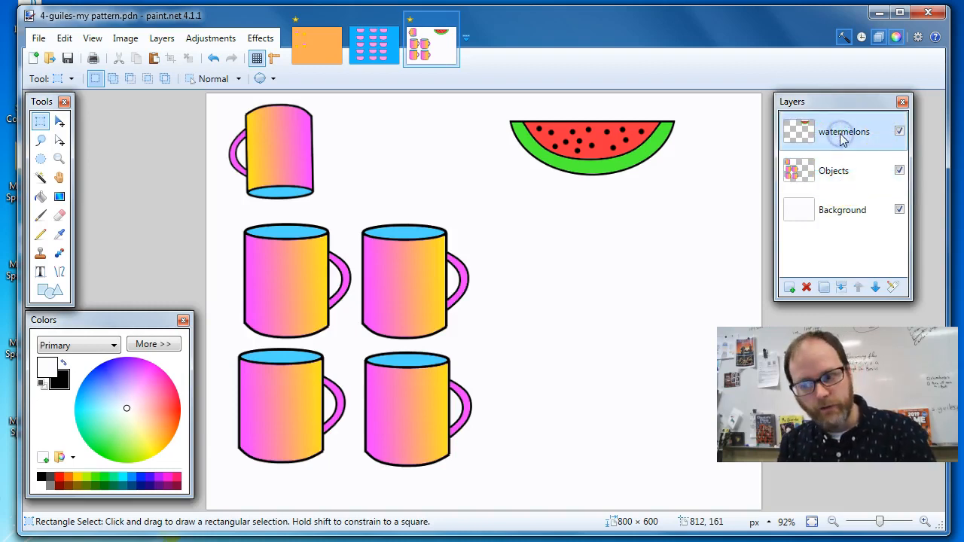
pyautogui.click(845, 158)
pyautogui.click(845, 137)
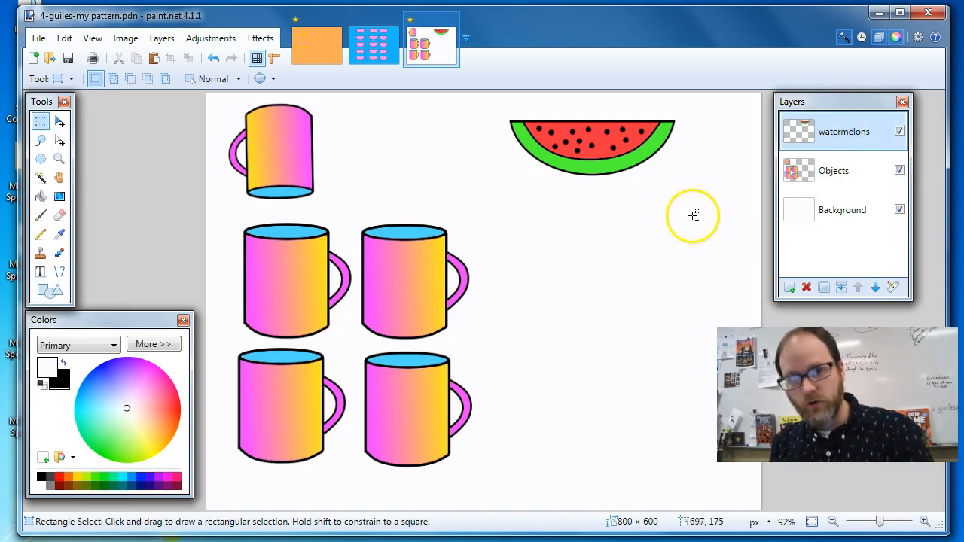
pyautogui.hotkey('ctrl', 'v')
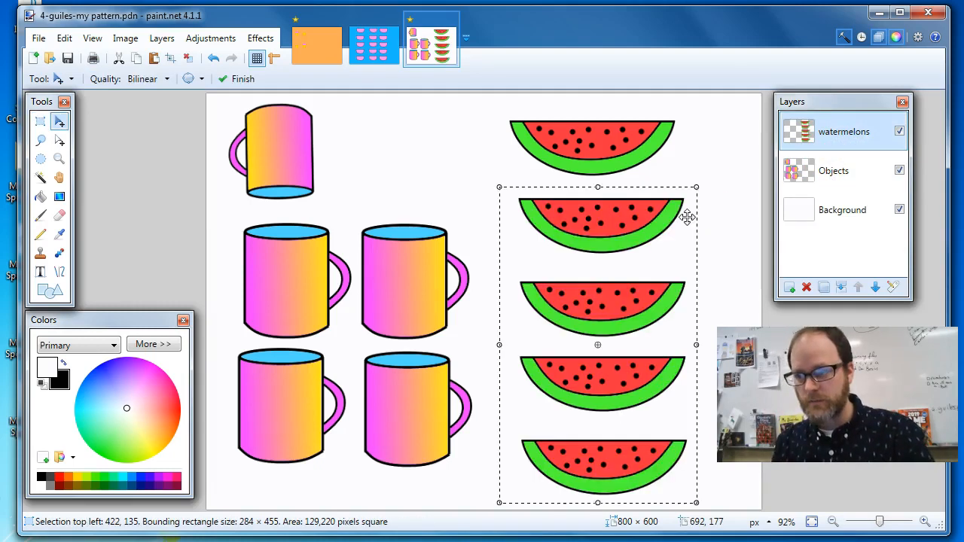
pyautogui.click(900, 133)
pyautogui.click(900, 133)
pyautogui.click(900, 132)
pyautogui.click(900, 132)
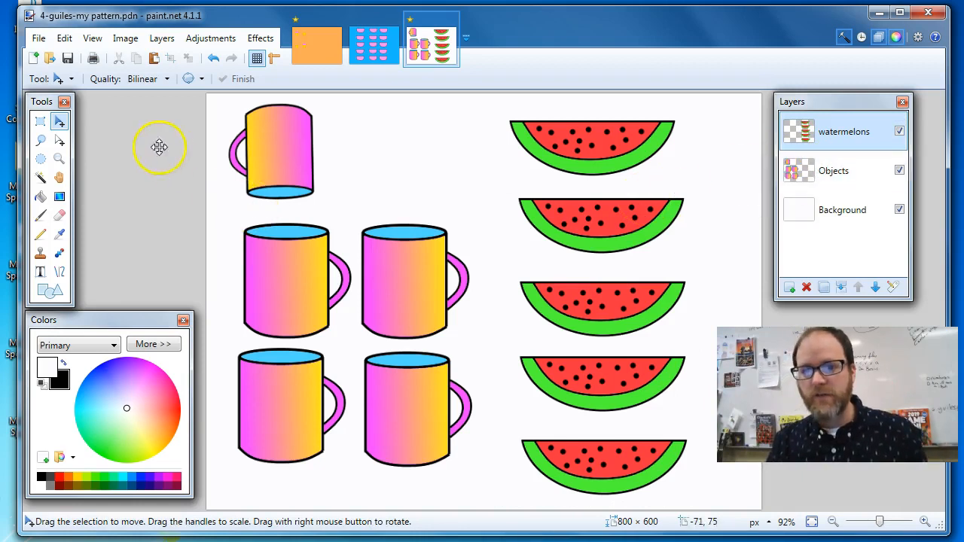
# Step: Move all the slices on the watermelons layer together, about 74 pixels right and 7 pixels up
pyautogui.moveTo(594, 302)
pyautogui.mouseDown()
pyautogui.moveTo(442, 286)
pyautogui.moveTo(323, 308)
pyautogui.moveTo(326, 292)
pyautogui.moveTo(445, 294)
pyautogui.moveTo(500, 314)
pyautogui.moveTo(343, 306)
pyautogui.moveTo(588, 310)
pyautogui.moveTo(244, 272)
pyautogui.moveTo(635, 314)
pyautogui.moveTo(599, 314)
pyautogui.mouseUp()
pyautogui.click(539, 307)
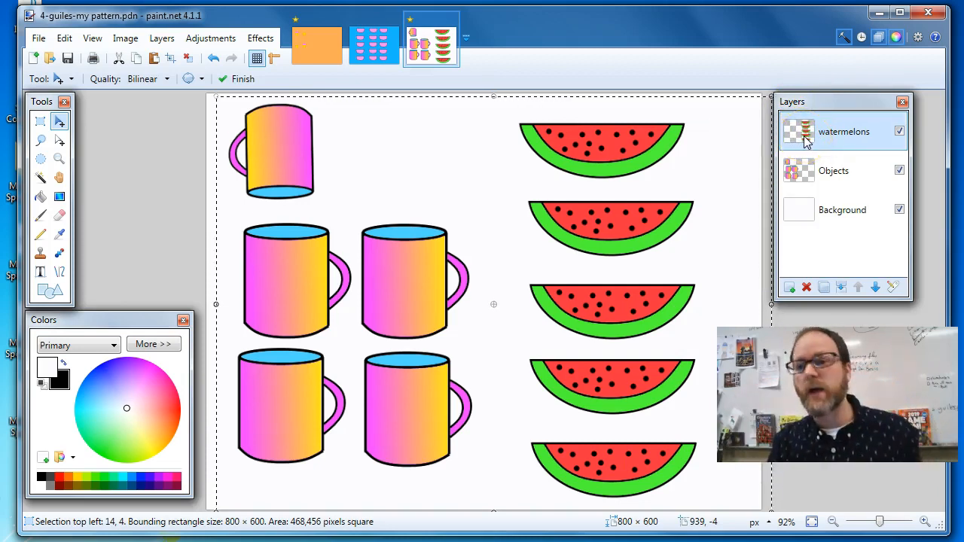
pyautogui.moveTo(588, 216); pyautogui.dragTo(681, 227)
# Step: Hide the Background layer so only the watermelons and Objects layers are shown
pyautogui.click(898, 212)
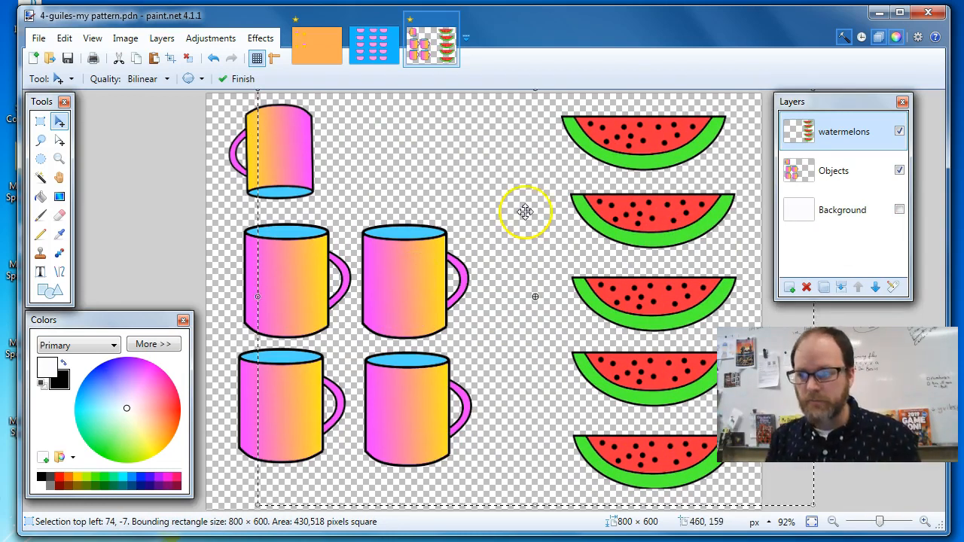
pyautogui.click(843, 172)
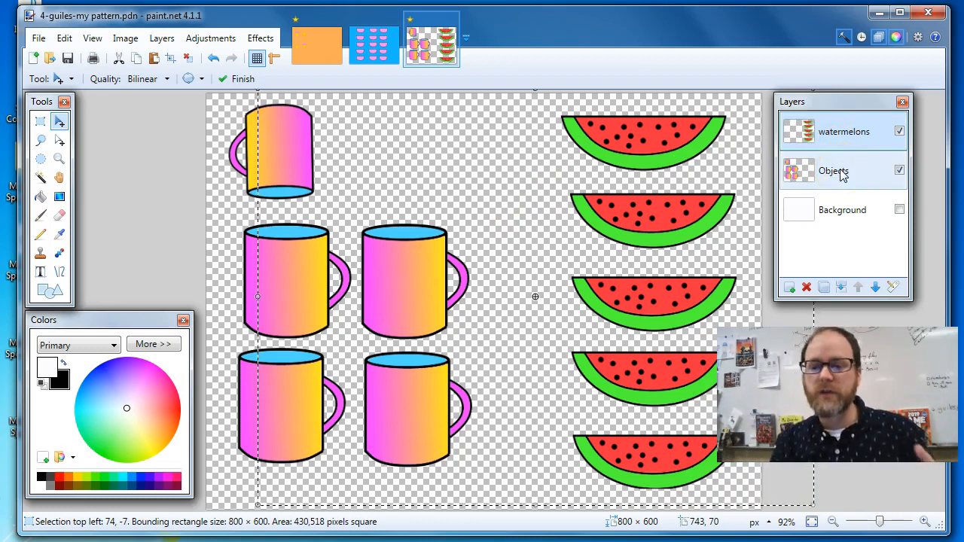
# Step: Show the Background layer again and toggle the Objects layer's visibility to check which items it holds
pyautogui.click(898, 171)
pyautogui.click(899, 171)
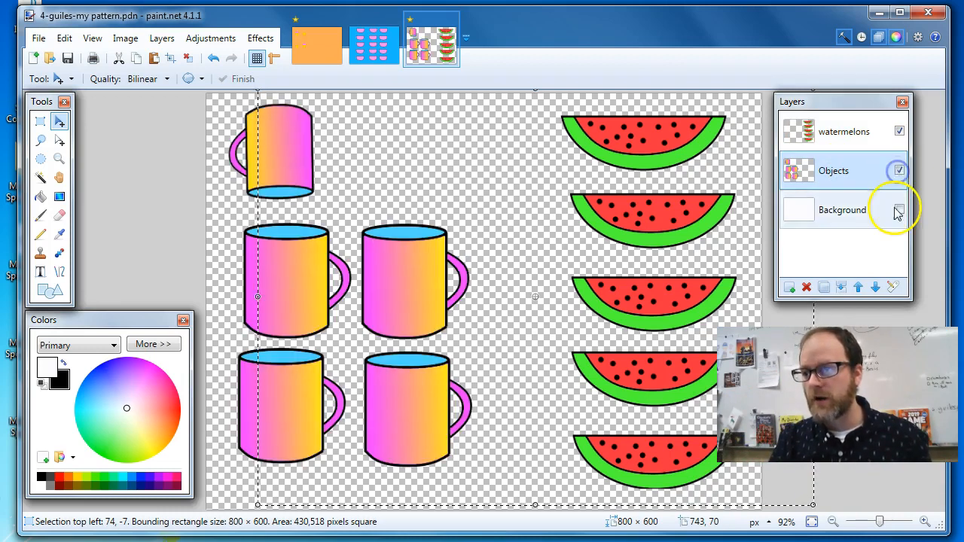
pyautogui.click(899, 210)
pyautogui.click(899, 211)
pyautogui.click(898, 211)
pyautogui.click(899, 172)
pyautogui.click(899, 172)
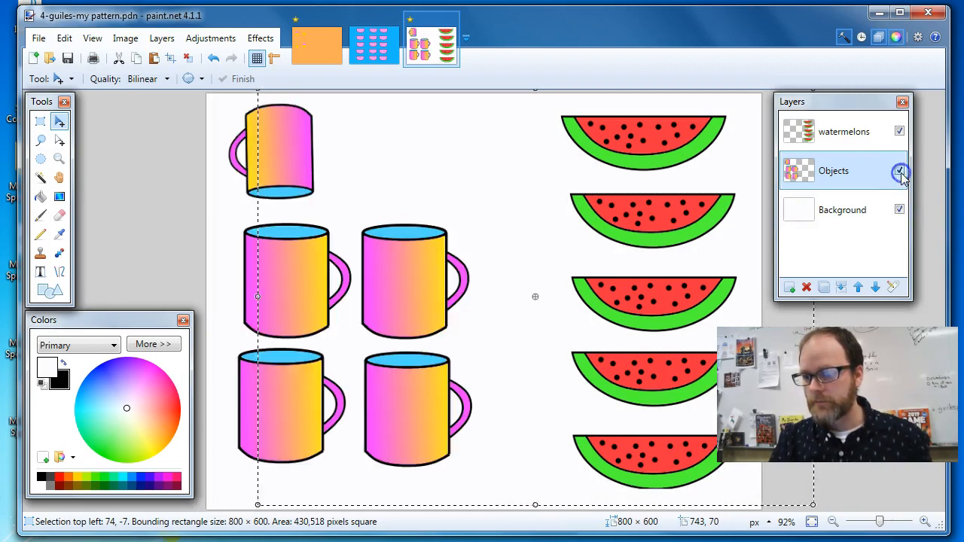
pyautogui.moveTo(242, 167); pyautogui.dragTo(275, 154)
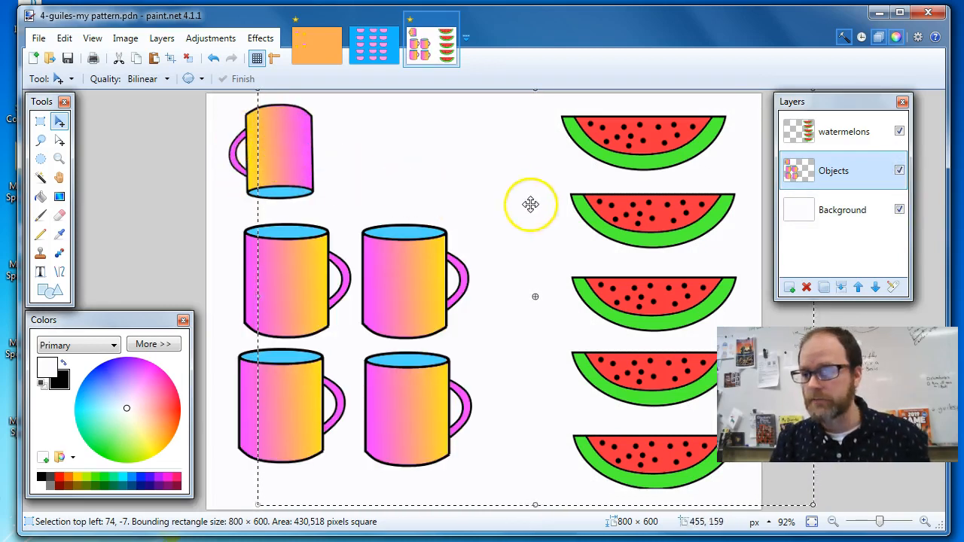
# Step: Add a new layer above the Objects layer and name it "upside down cup"
pyautogui.click(790, 289)
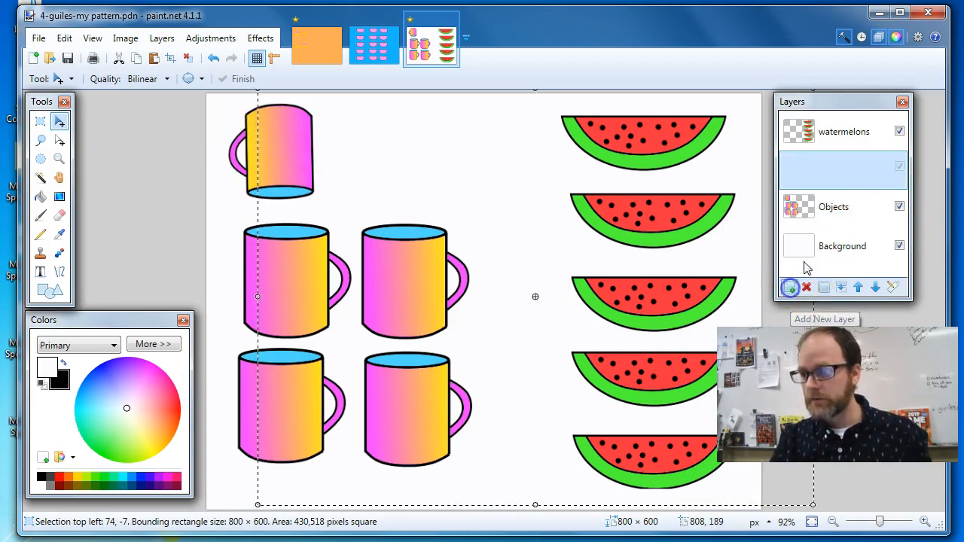
pyautogui.doubleClick(846, 172)
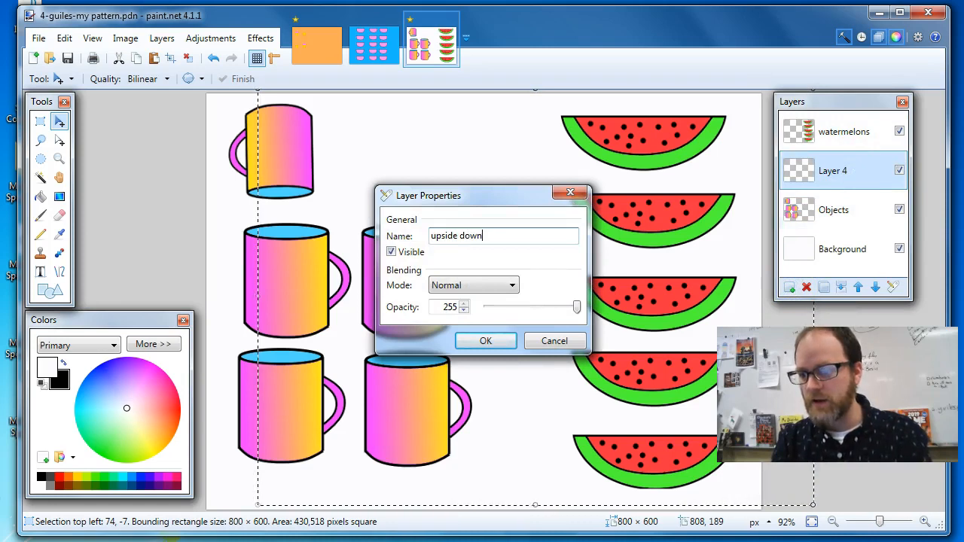
pyautogui.write('upside down cup')
pyautogui.press('Return')
# Step: Rename the Objects layer as "cups"
pyautogui.click(844, 207)
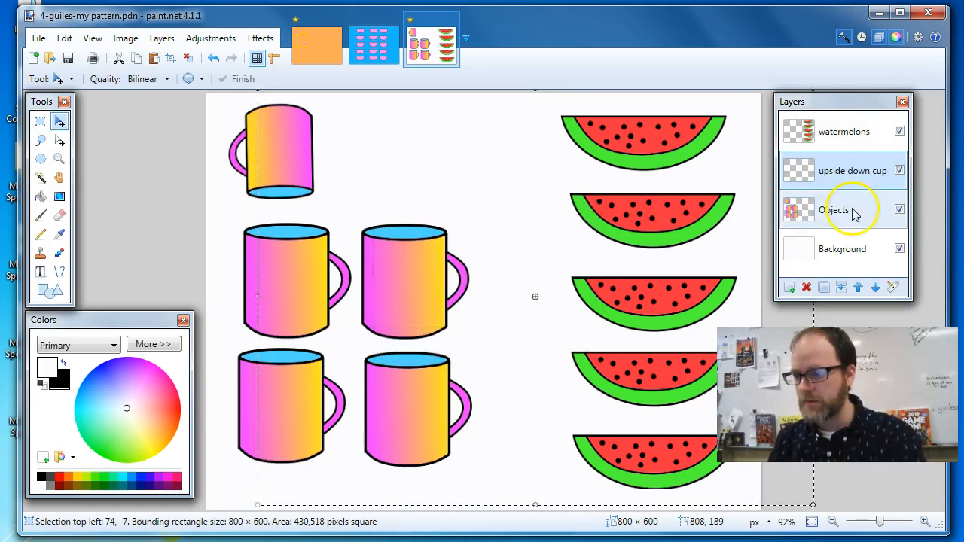
pyautogui.doubleClick(852, 209)
pyautogui.write('cups')
pyautogui.press('Return')
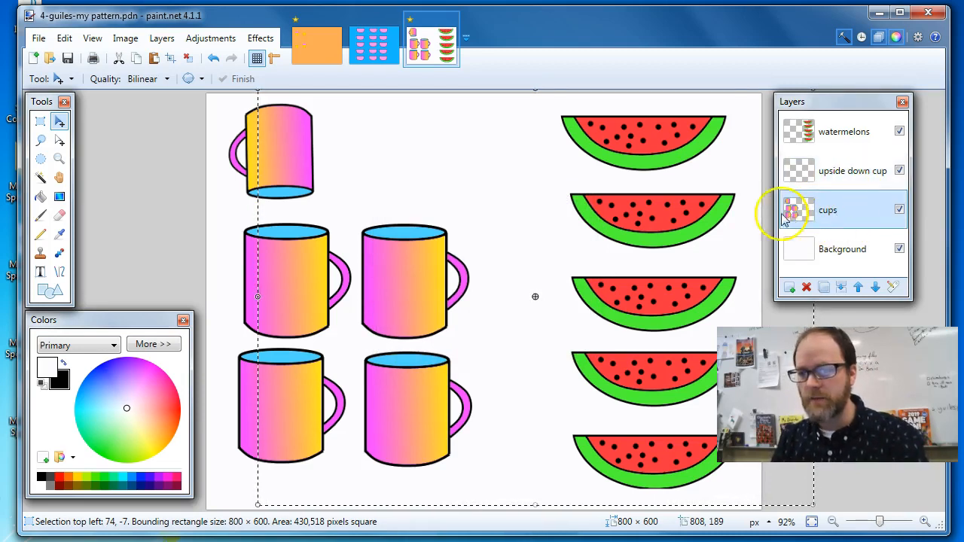
# Step: Cut the upside-down mug out of the cups layer with a rectangular selection and paste it into the upside down cup layer
pyautogui.click(40, 121)
pyautogui.moveTo(223, 99); pyautogui.dragTo(323, 201)
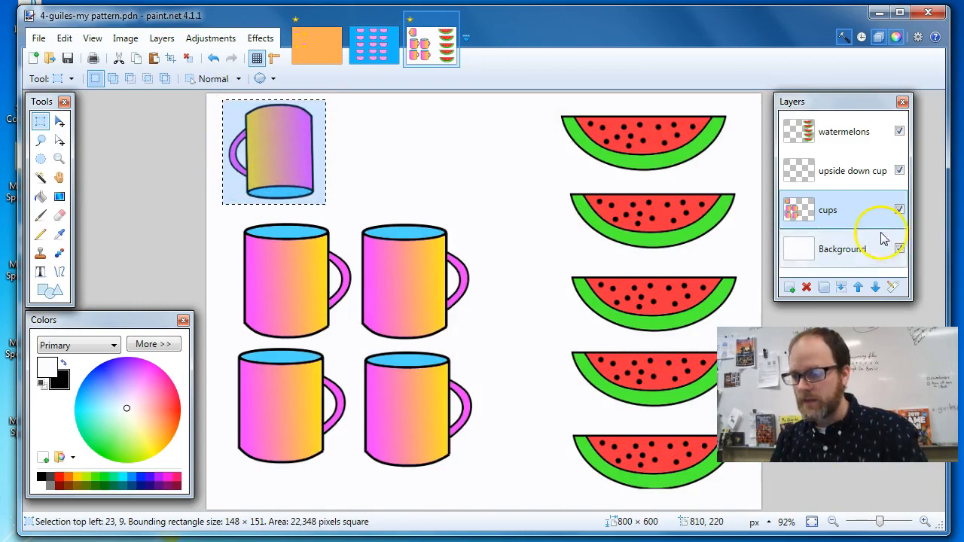
pyautogui.press('Delete')
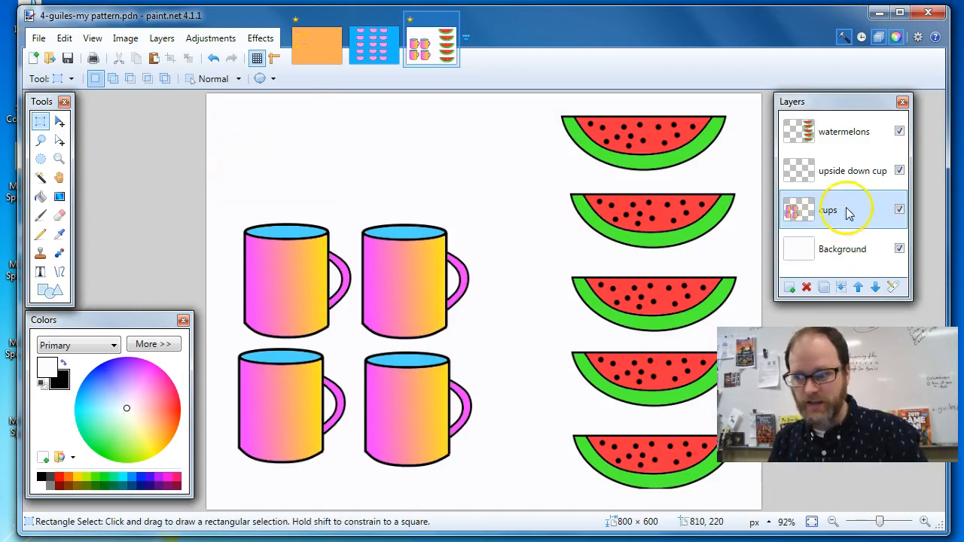
pyautogui.click(856, 176)
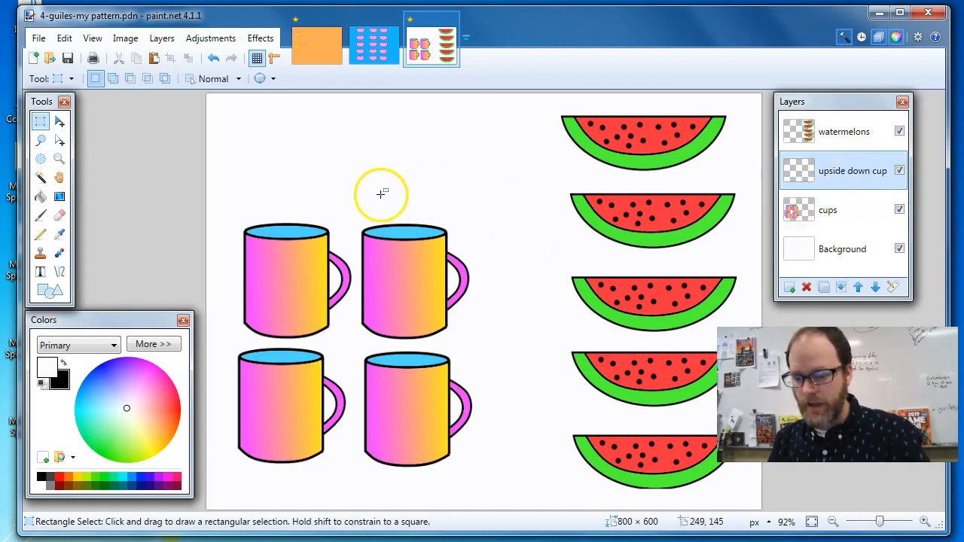
pyautogui.hotkey('ctrl', 'v')
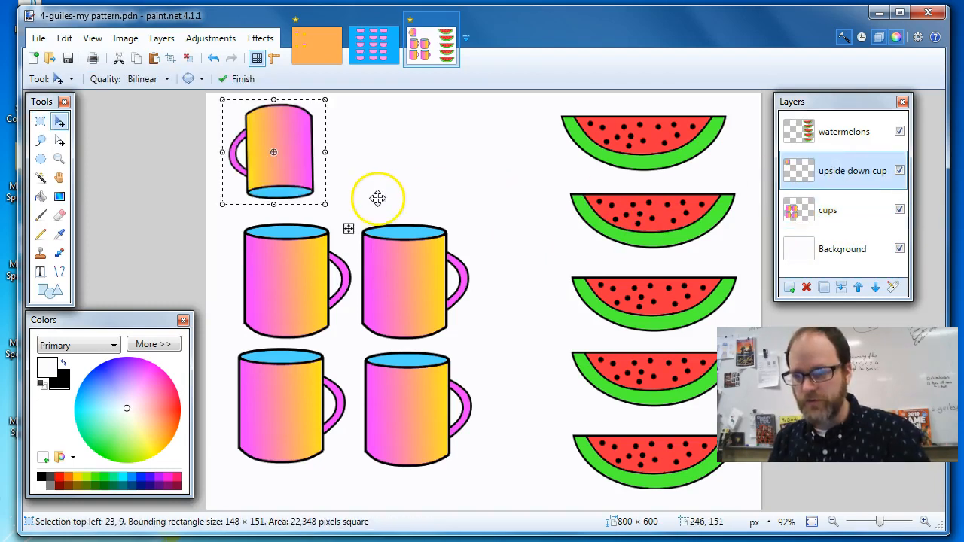
# Step: Toggle the visibility of the upside down cup, cups and watermelons layers to check what each one contains
pyautogui.click(899, 172)
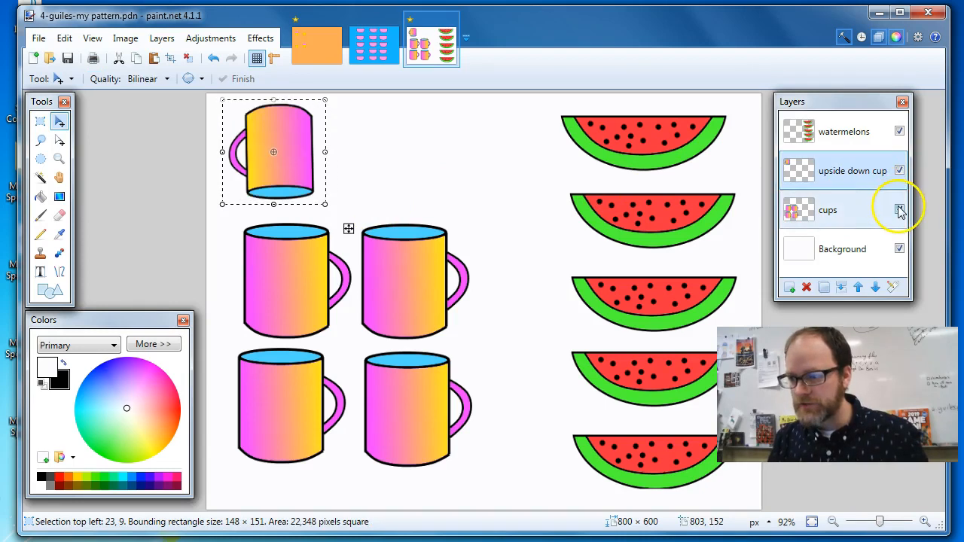
pyautogui.click(899, 209)
pyautogui.click(900, 210)
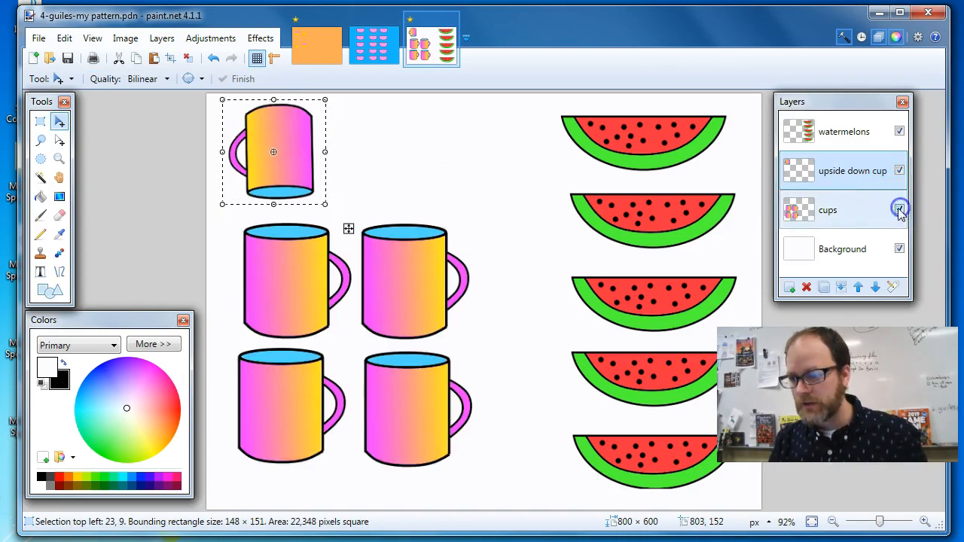
pyautogui.click(900, 132)
pyautogui.click(900, 132)
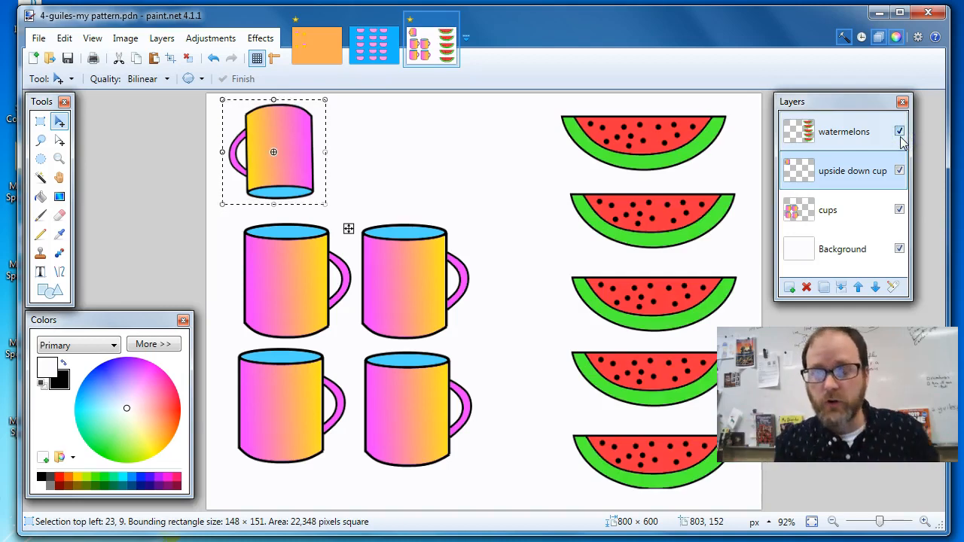